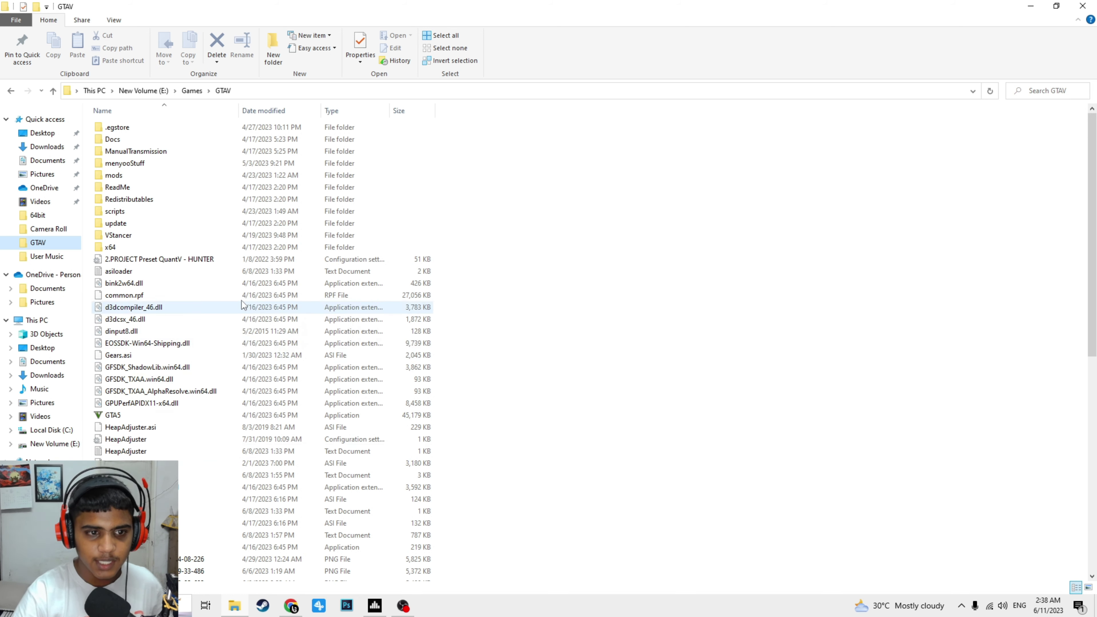
# Create a new folder inside the GTAV folder, keeping its default name
pyautogui.moveTo(126, 178)
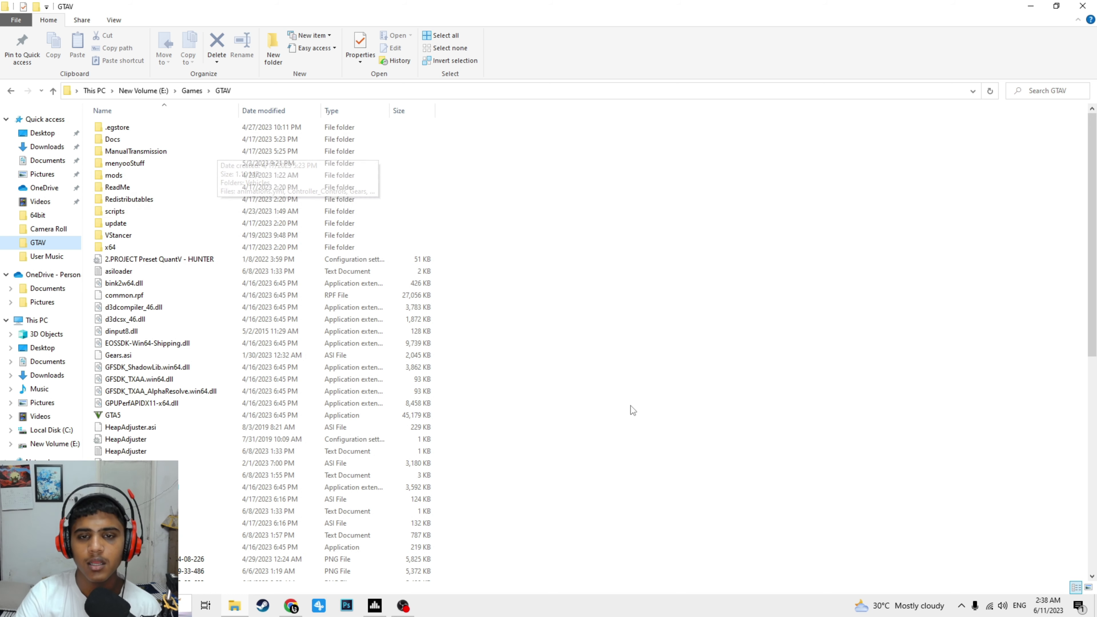
pyautogui.rightClick(673, 200)
pyautogui.moveTo(711, 353)
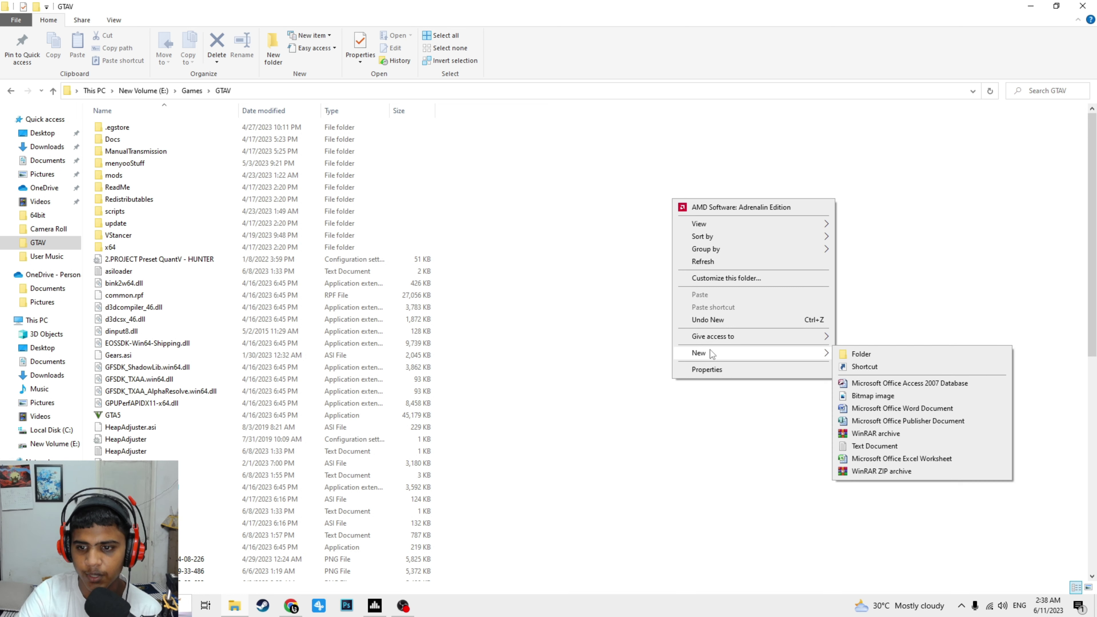
pyautogui.click(861, 355)
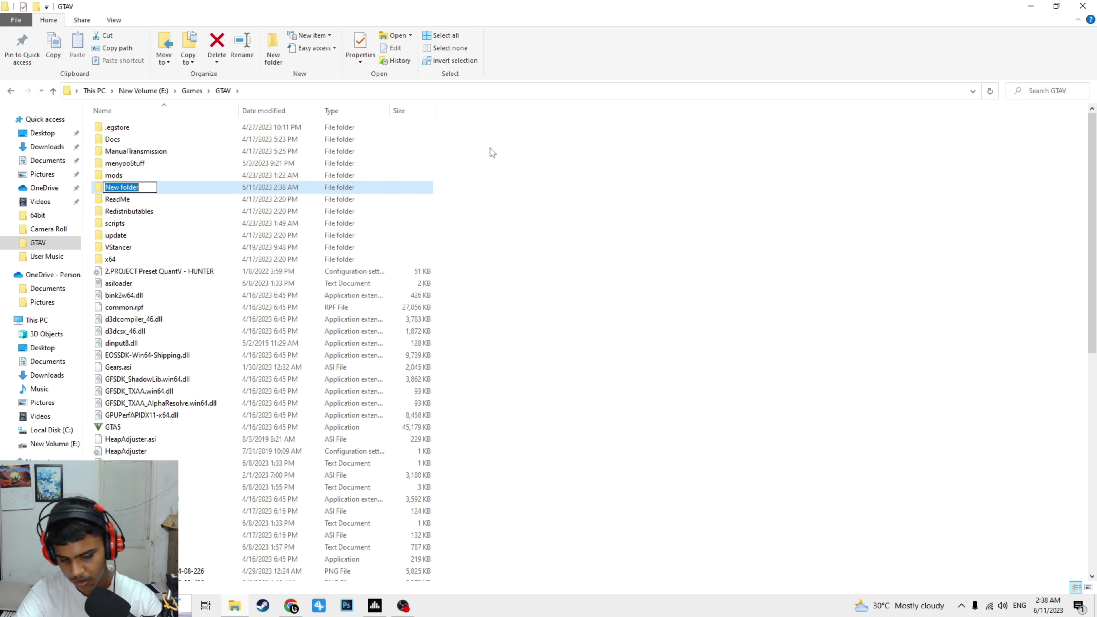
pyautogui.press('Return')
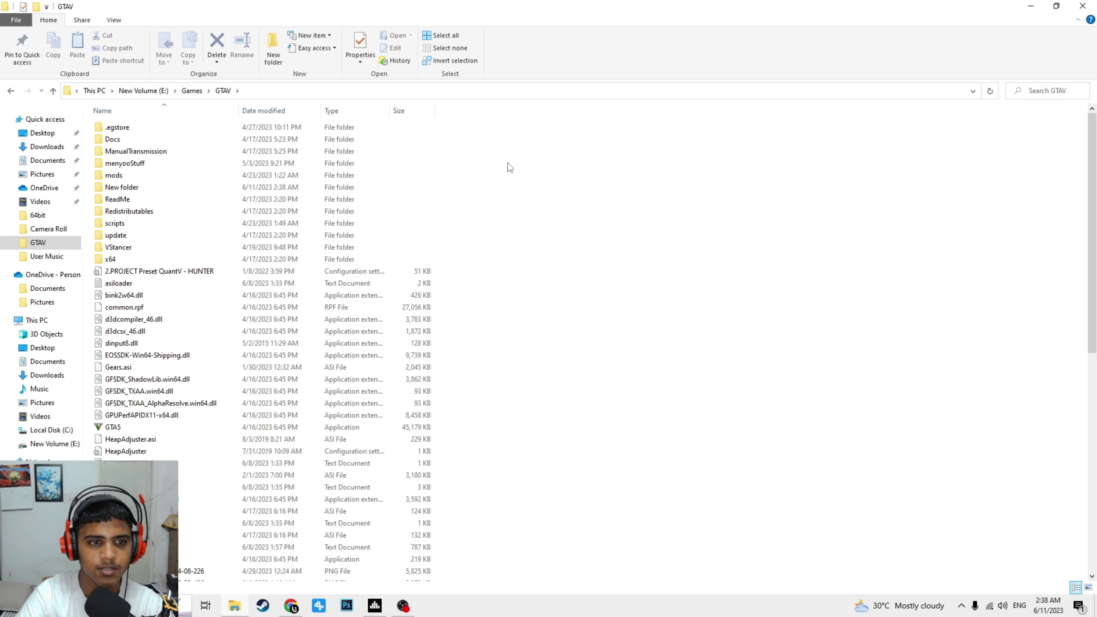
# Permanently delete the empty New folder from the GTAV folder
pyautogui.click(224, 190)
pyautogui.hotkey('shift', 'Delete')
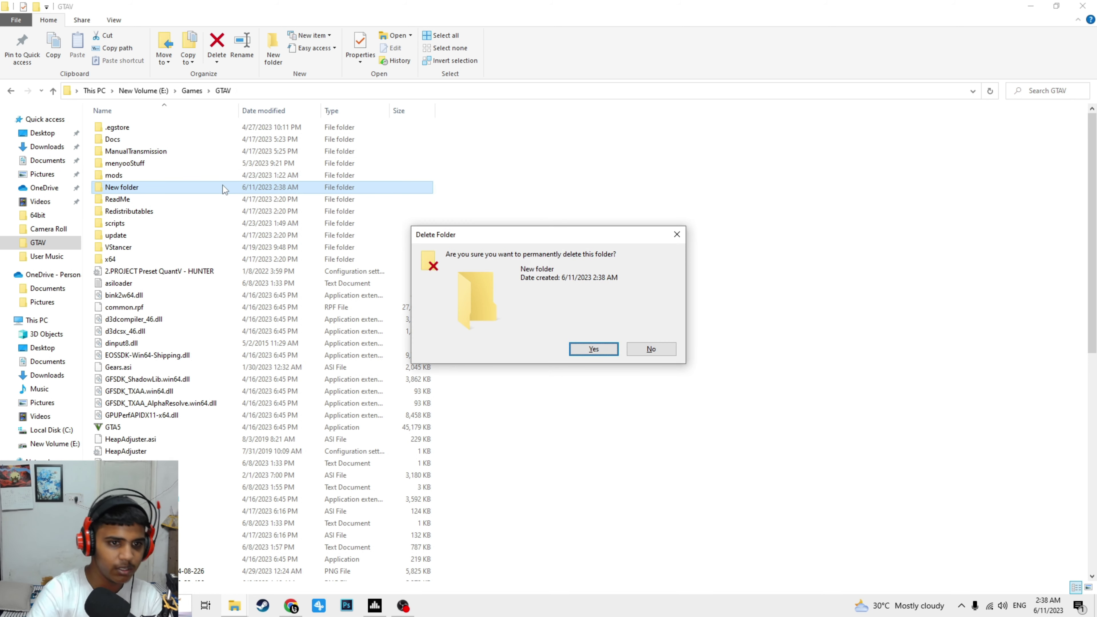
pyautogui.click(593, 350)
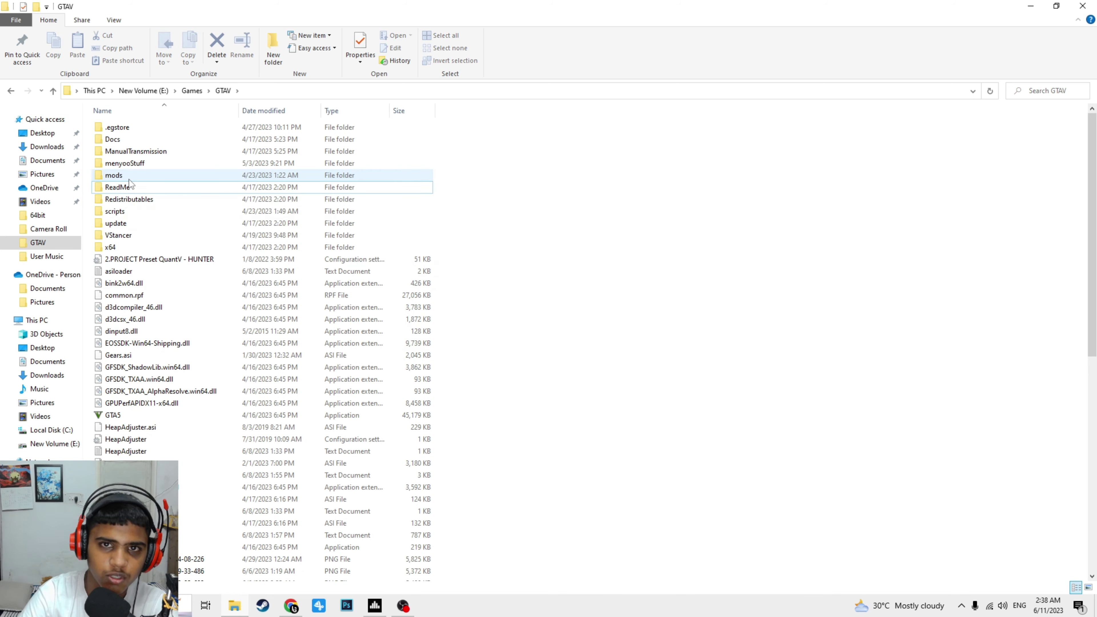
# Look at the contents of the mods folder and return to the GTAV folder
pyautogui.doubleClick(115, 176)
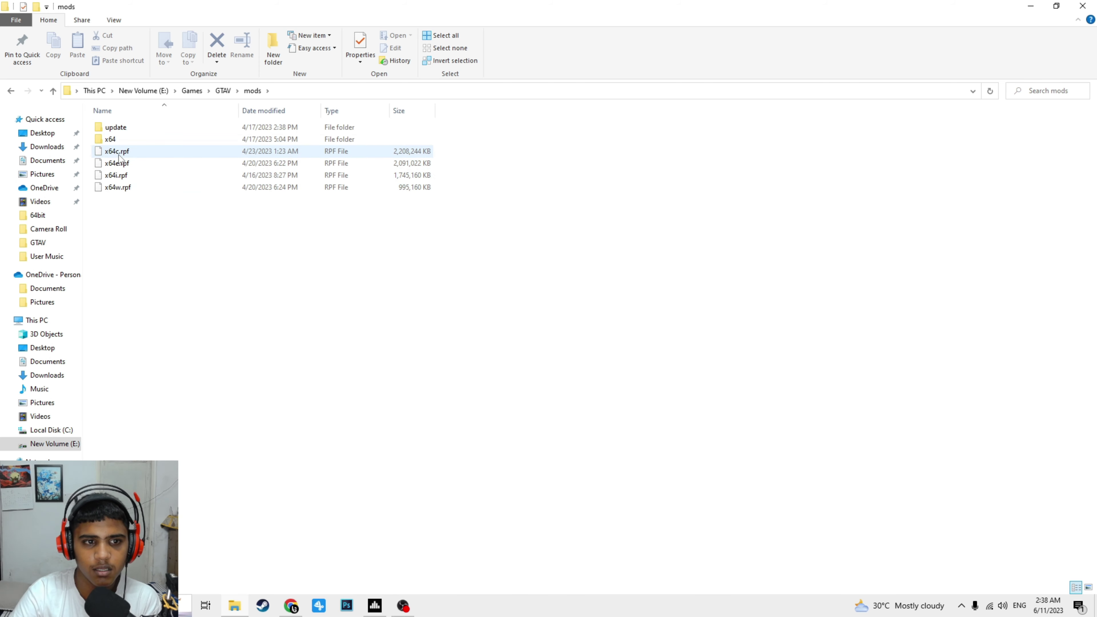
pyautogui.click(11, 92)
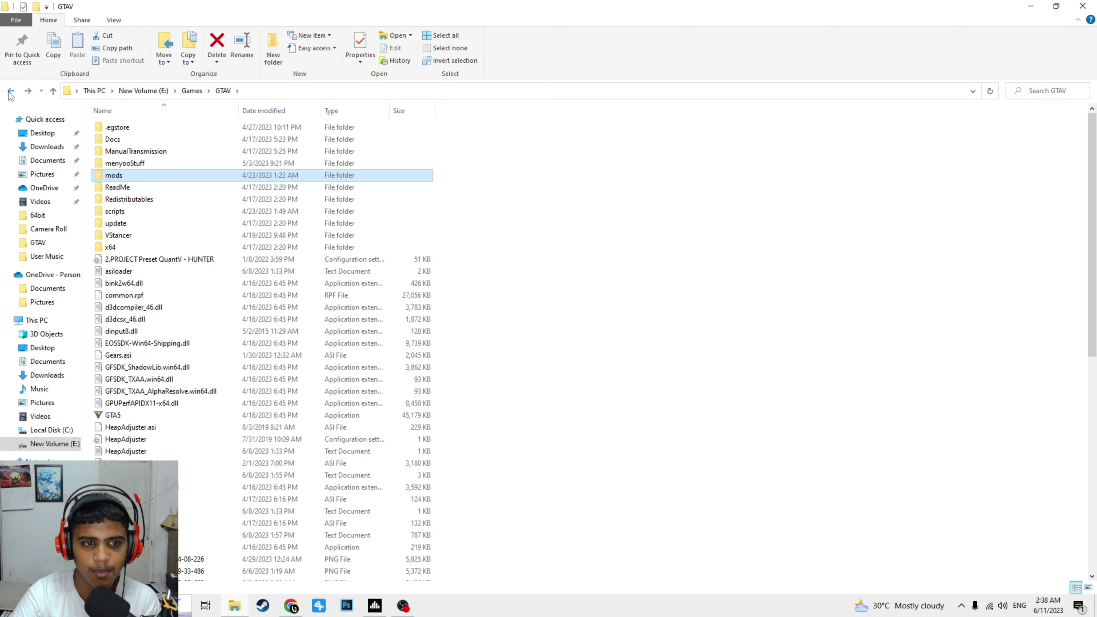
pyautogui.click(546, 228)
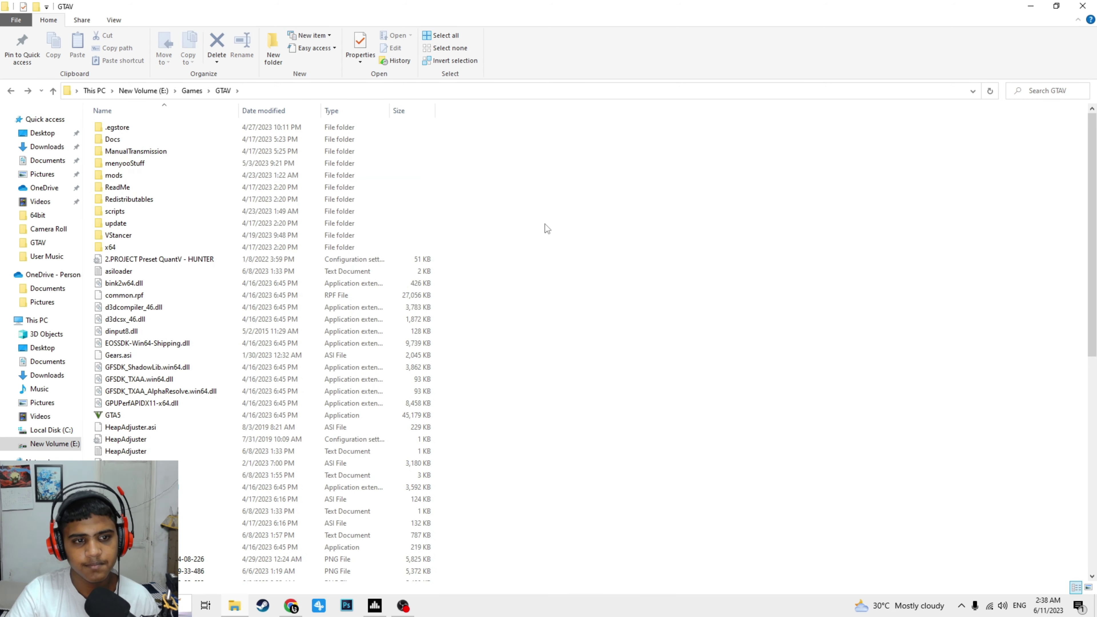
# Highlight the update and x64 folders in the GTAV folder, and inspect the contents of each
pyautogui.click(131, 224)
pyautogui.keyDown('ctrl'); pyautogui.click(131, 244); pyautogui.keyUp('ctrl')
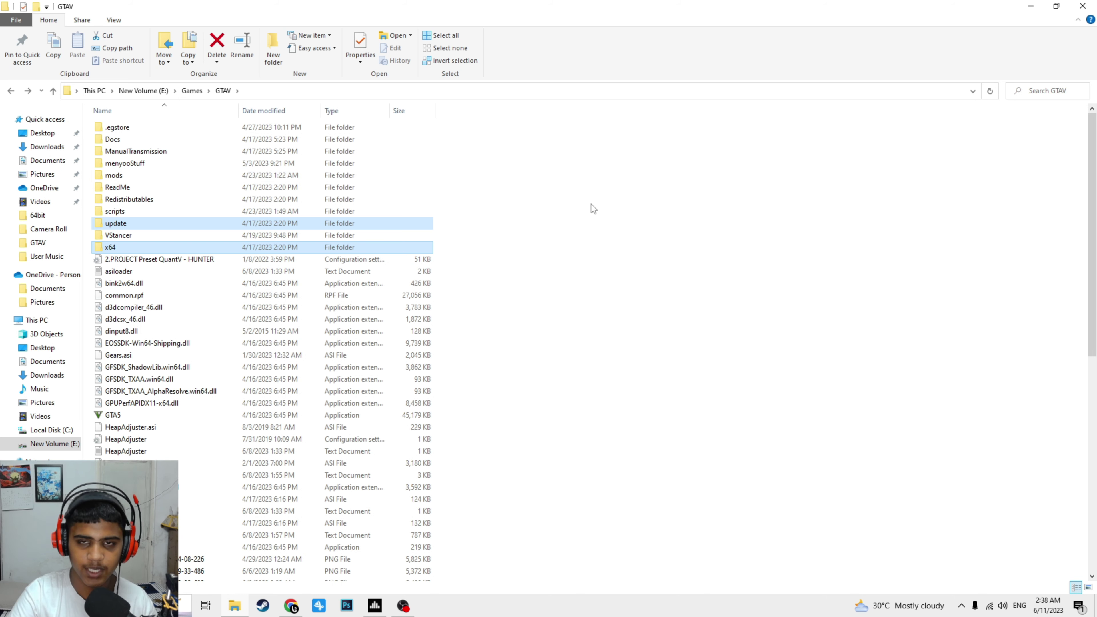
pyautogui.click(586, 210)
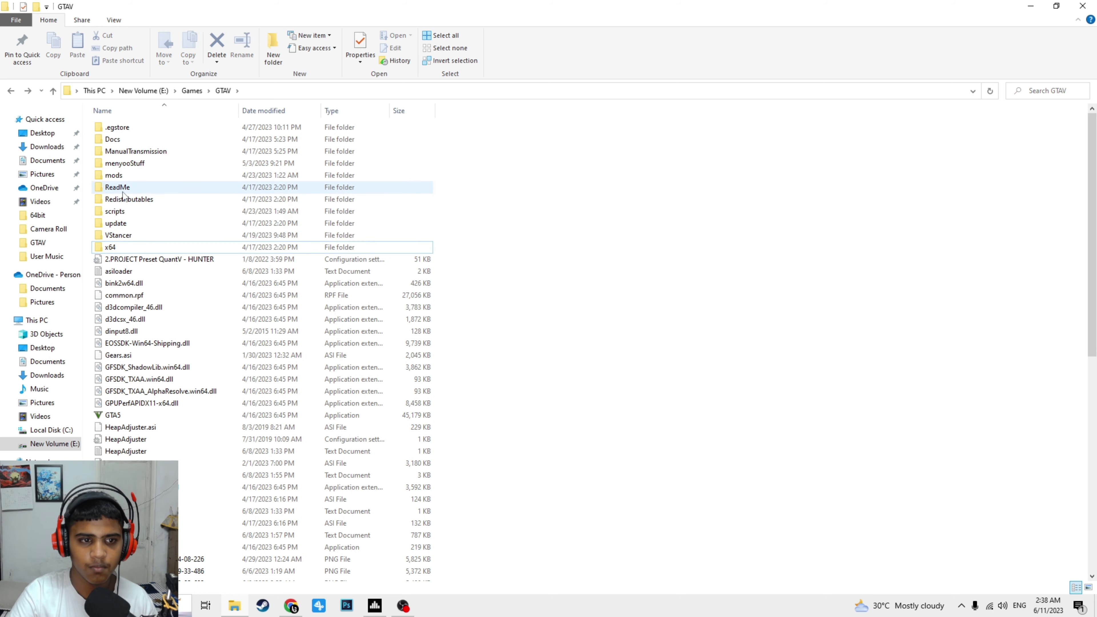
pyautogui.doubleClick(131, 224)
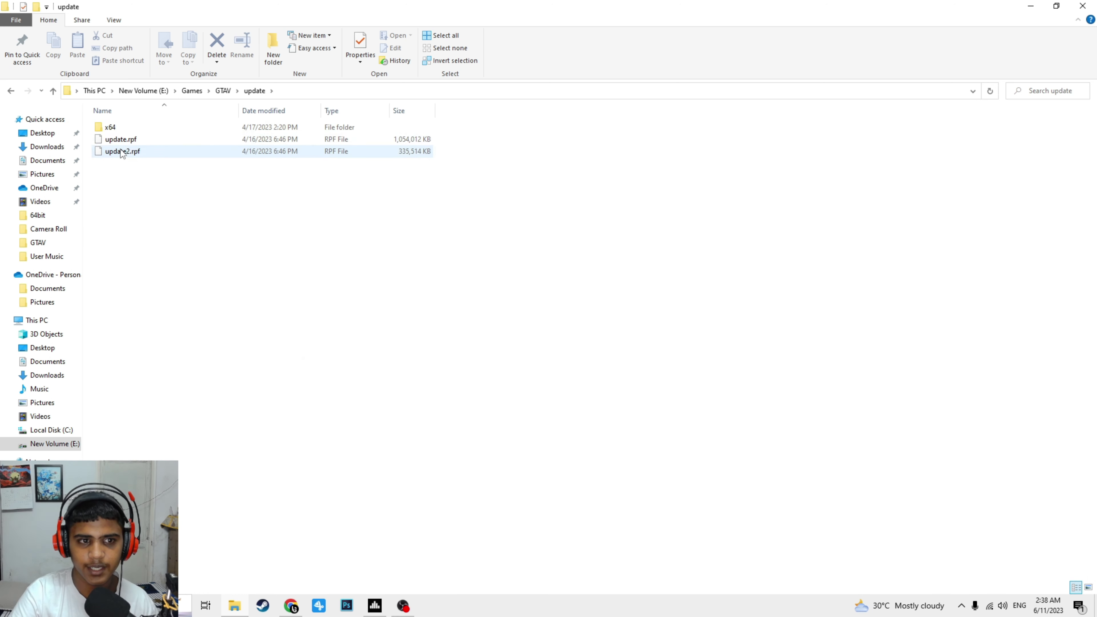
pyautogui.click(116, 128)
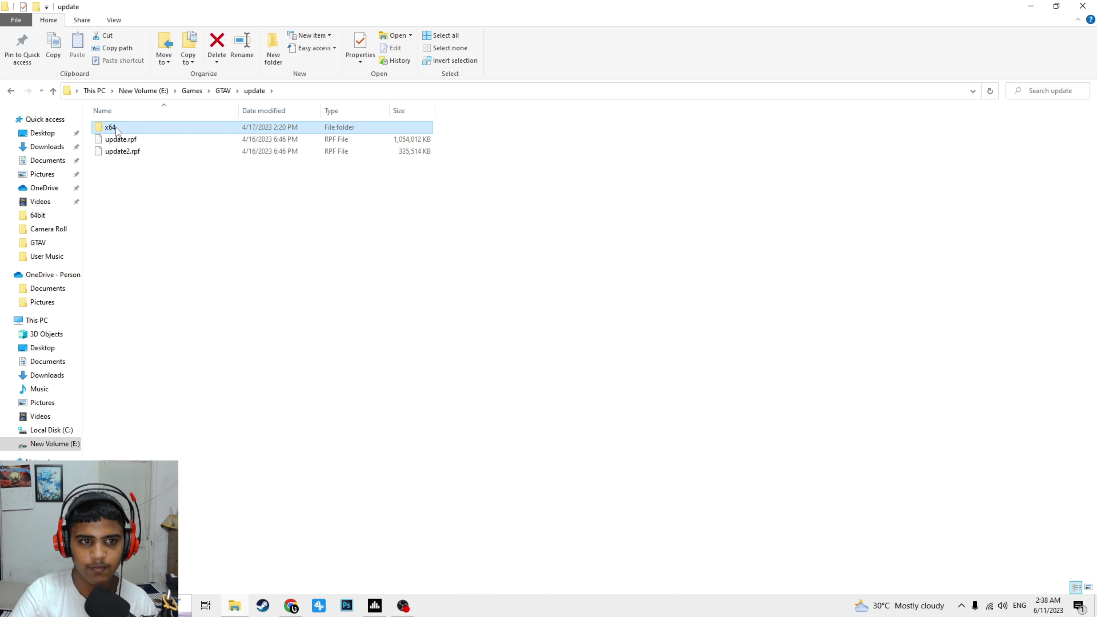
pyautogui.doubleClick(115, 127)
pyautogui.click(11, 91)
pyautogui.click(12, 91)
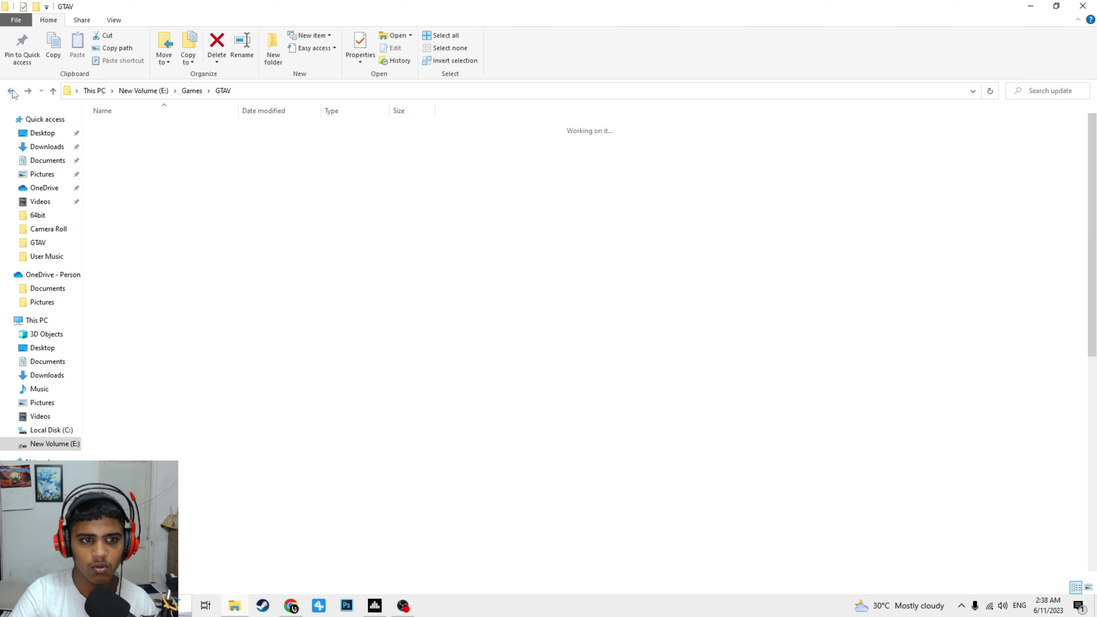
pyautogui.click(143, 243)
pyautogui.doubleClick(138, 244)
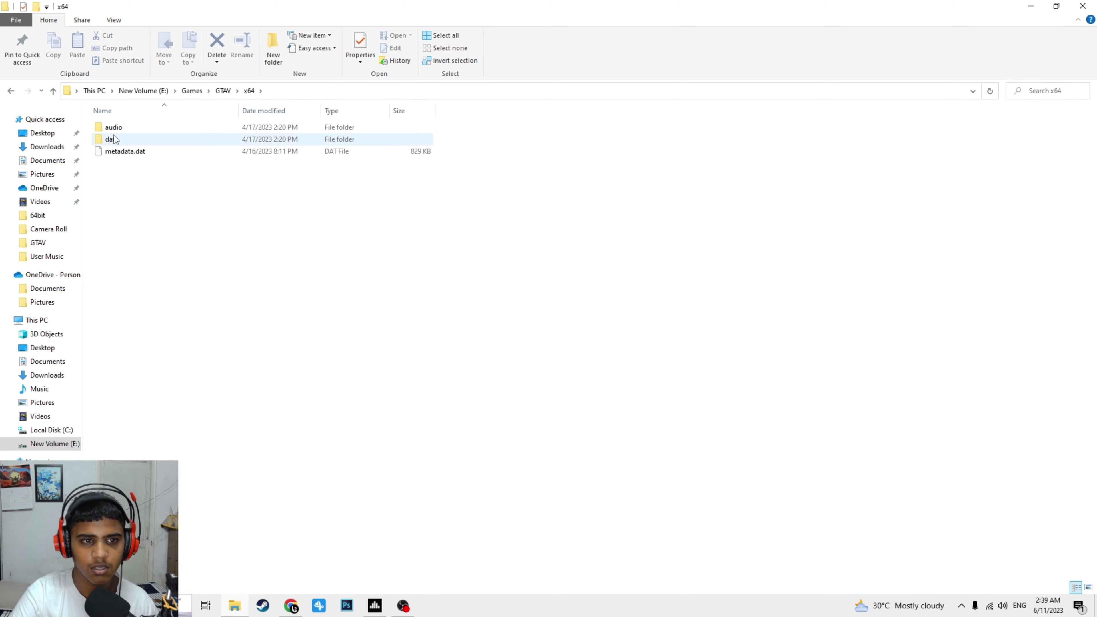
pyautogui.click(11, 92)
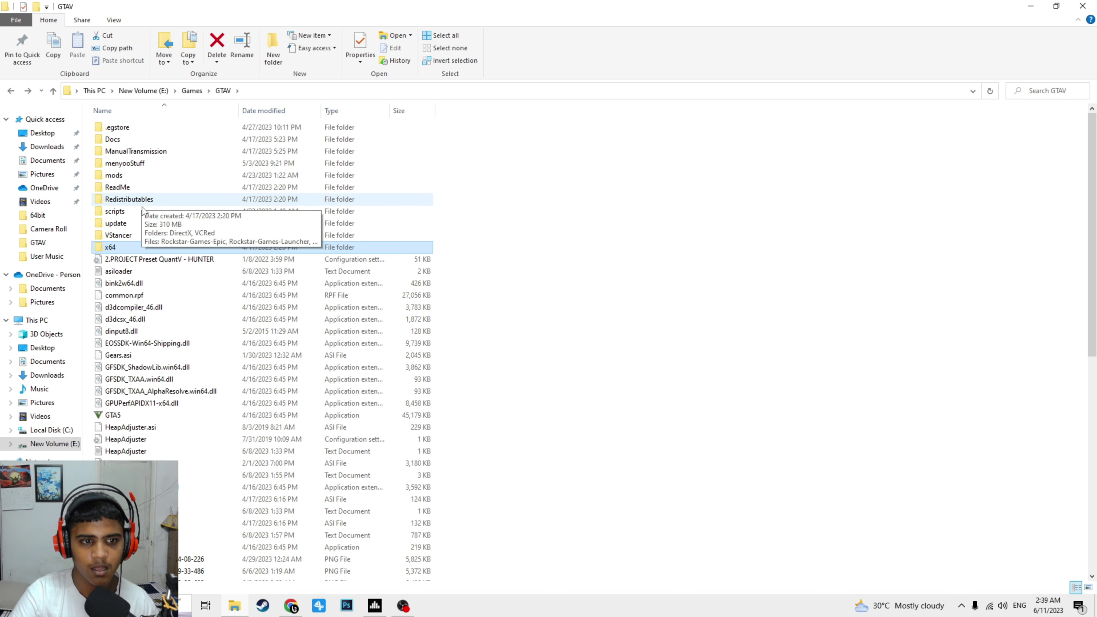
# Inspect the update and x64 folders inside the mods folder, including the x64 subfolder of update
pyautogui.doubleClick(113, 175)
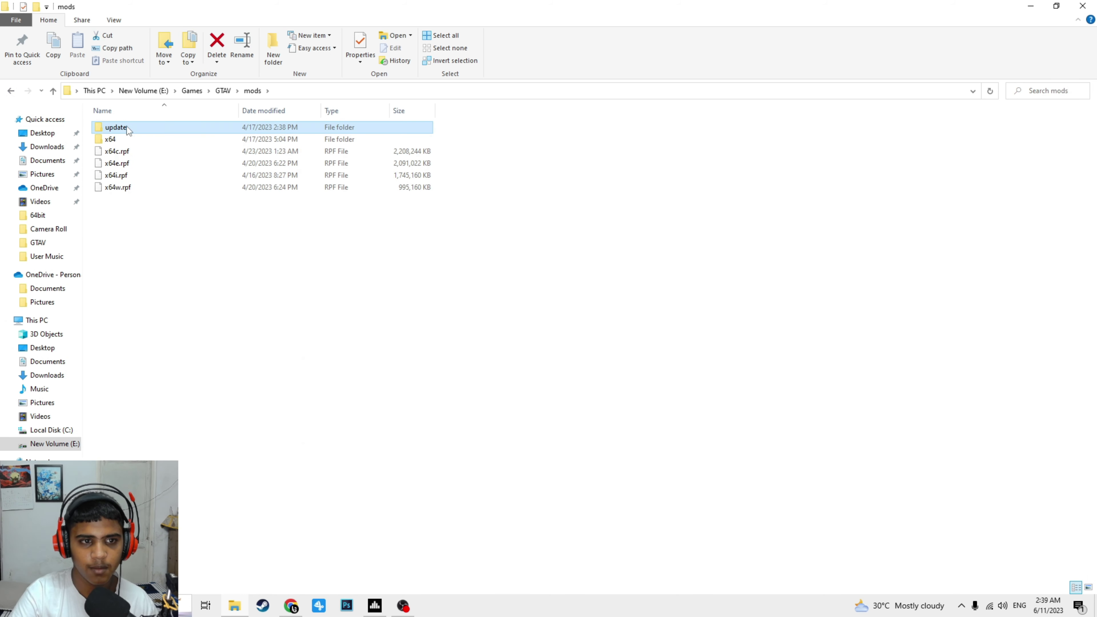
pyautogui.doubleClick(117, 128)
pyautogui.doubleClick(118, 126)
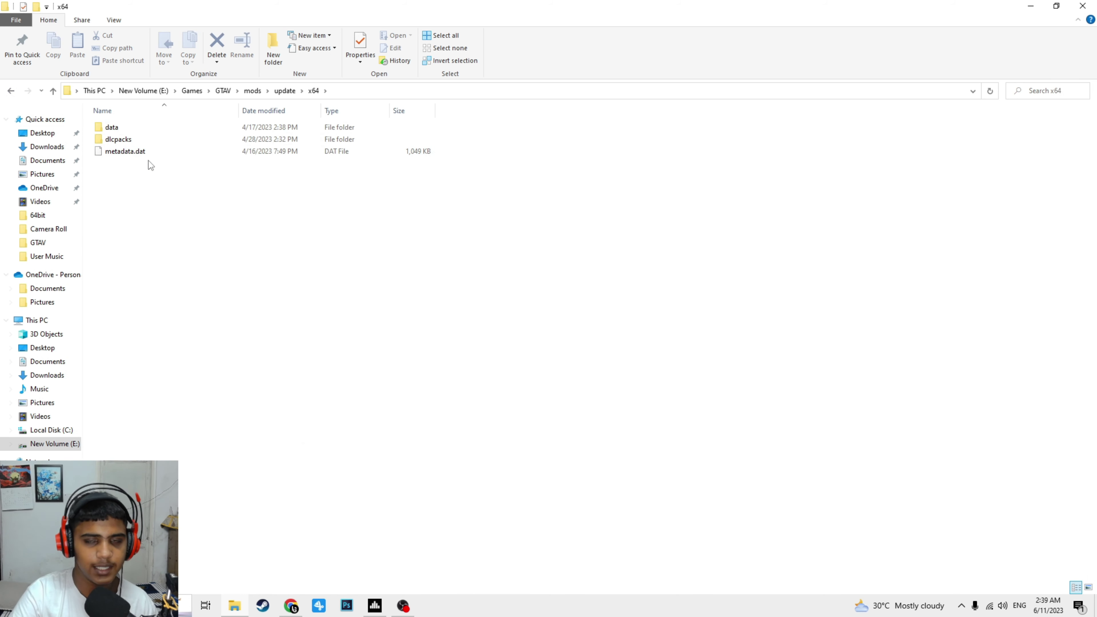
pyautogui.click(11, 91)
pyautogui.click(11, 91)
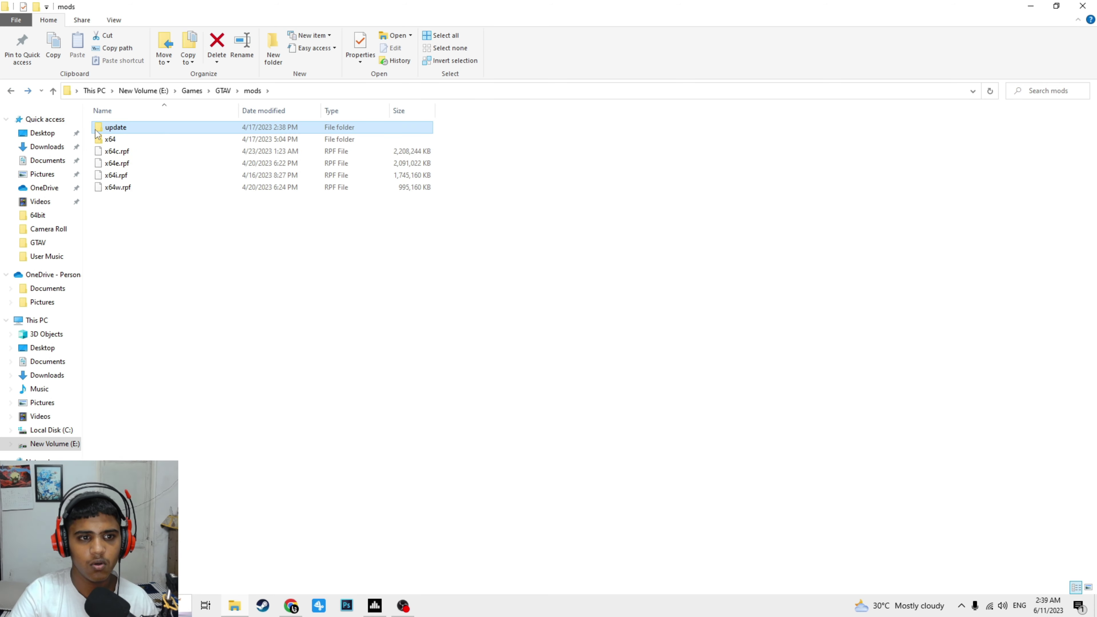
pyautogui.doubleClick(112, 139)
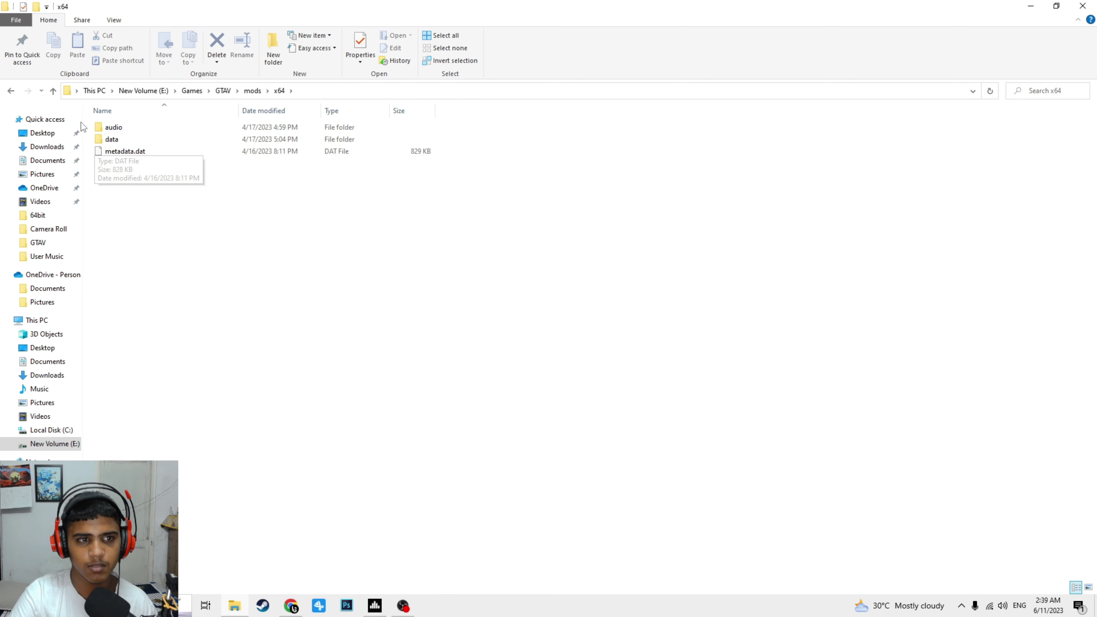
pyautogui.click(11, 91)
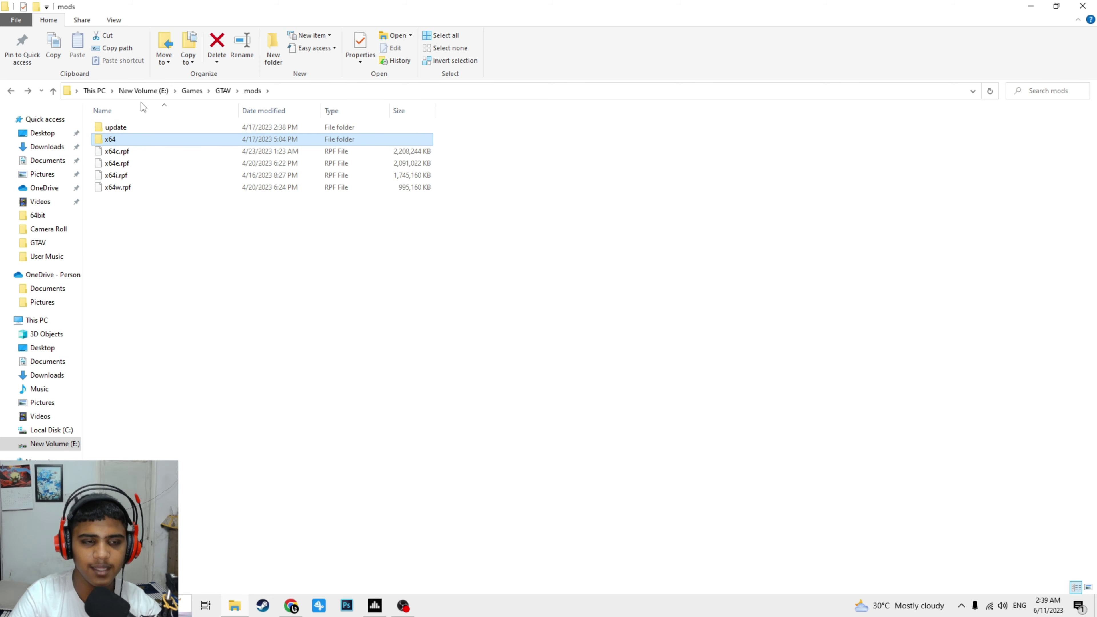
pyautogui.click(186, 276)
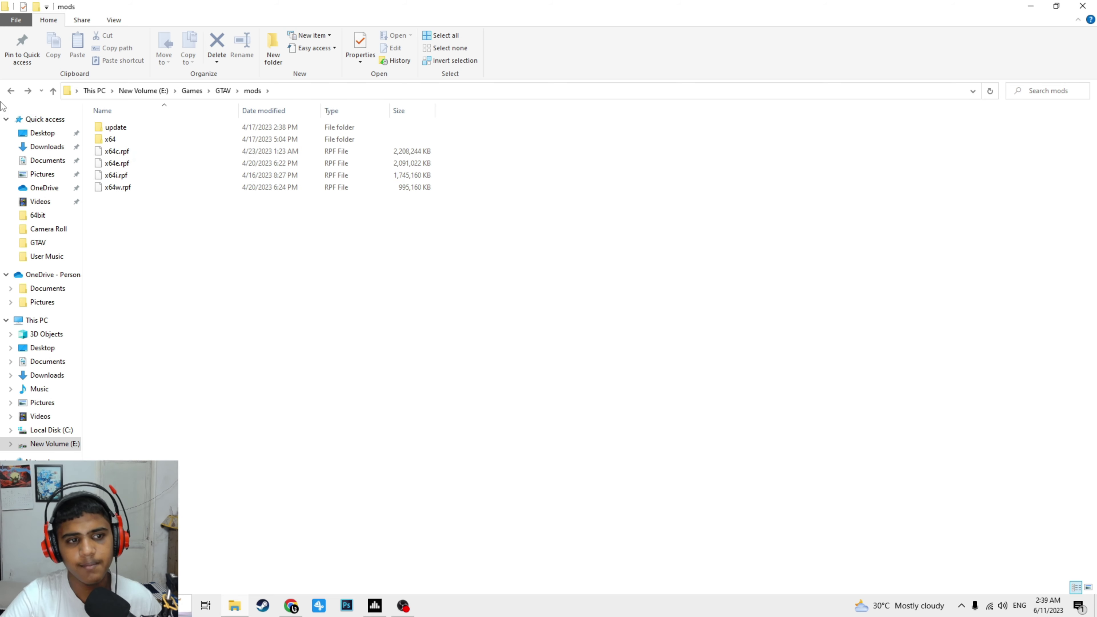
# Highlight x64c.rpf, x64e.rpf, x64i.rpf and x64w.rpf in the main GTAV folder, and clear the selection
pyautogui.click(50, 234)
pyautogui.click(38, 243)
pyautogui.scroll(-3, 206, 309)
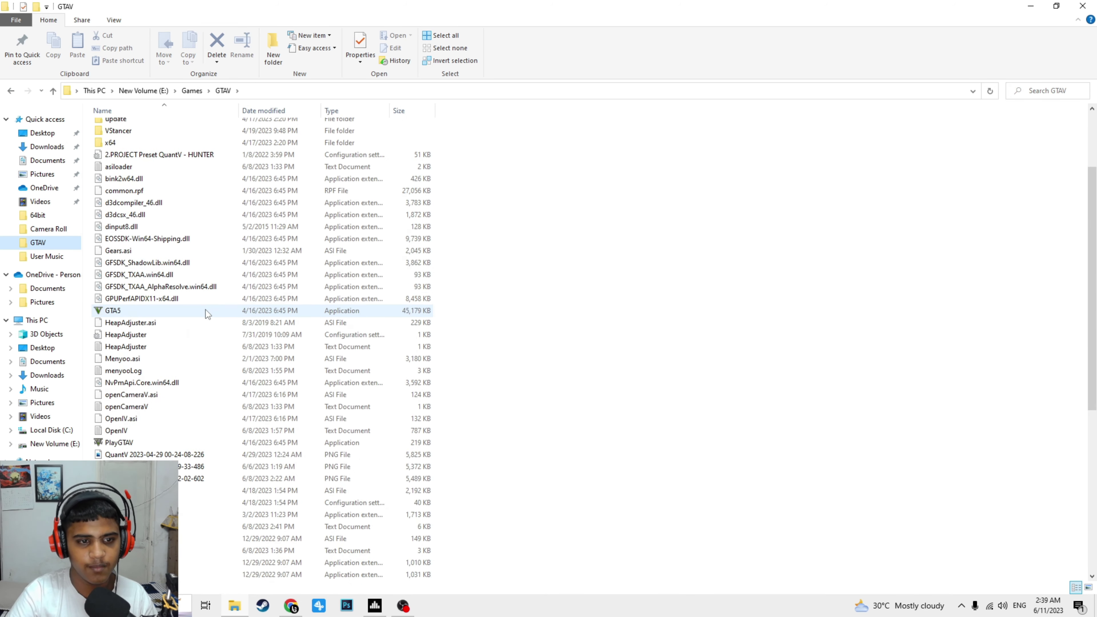
pyautogui.scroll(-8, 206, 309)
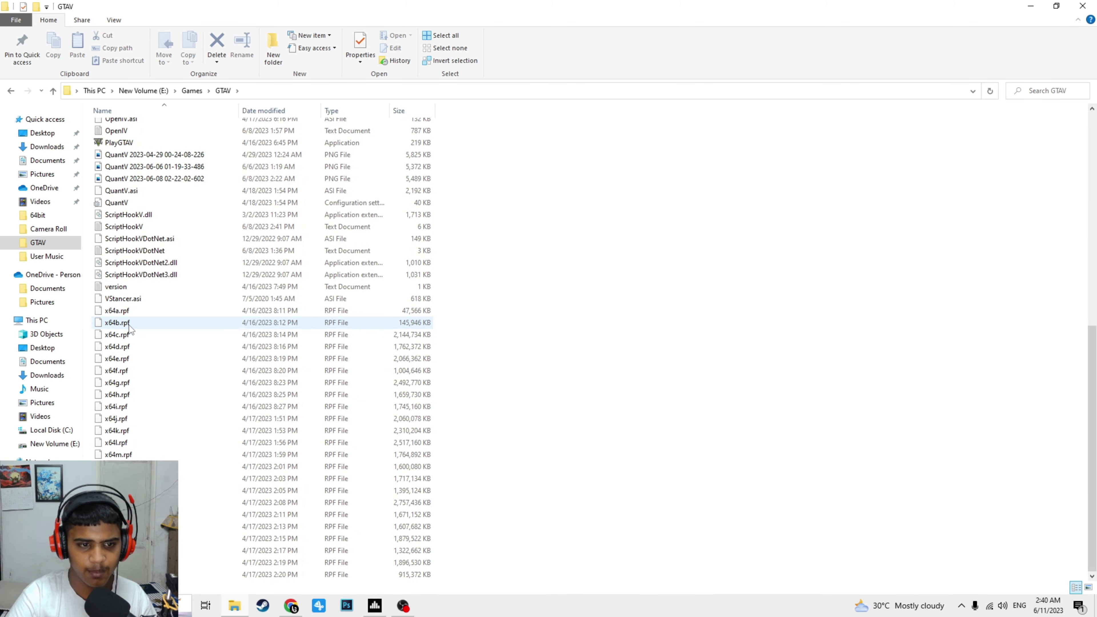
pyautogui.click(123, 359)
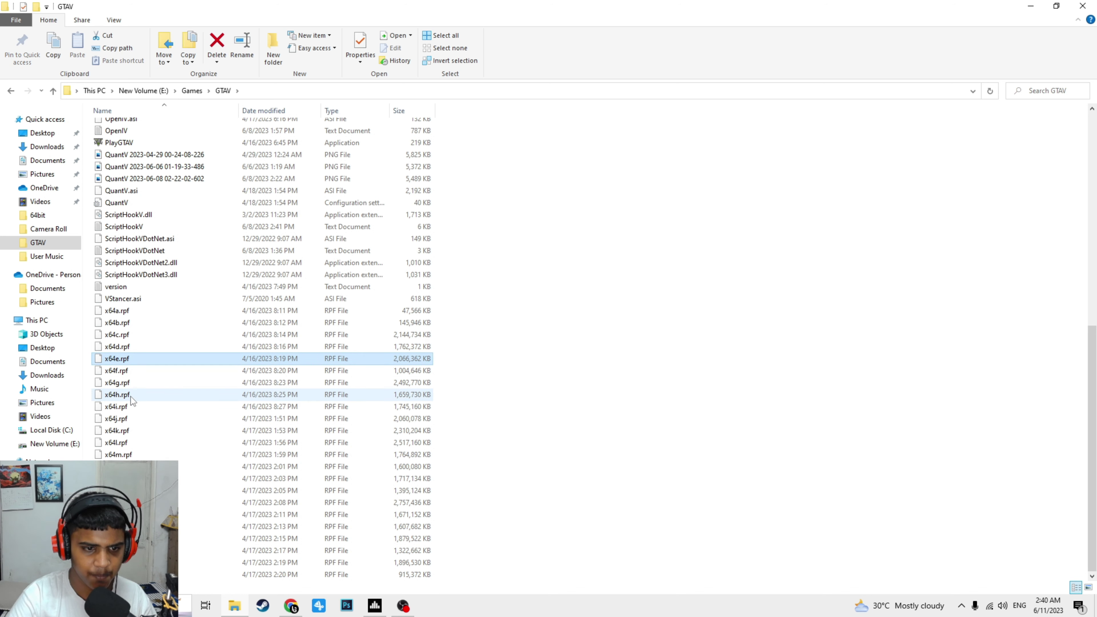
pyautogui.keyDown('ctrl'); pyautogui.click(125, 407); pyautogui.keyUp('ctrl')
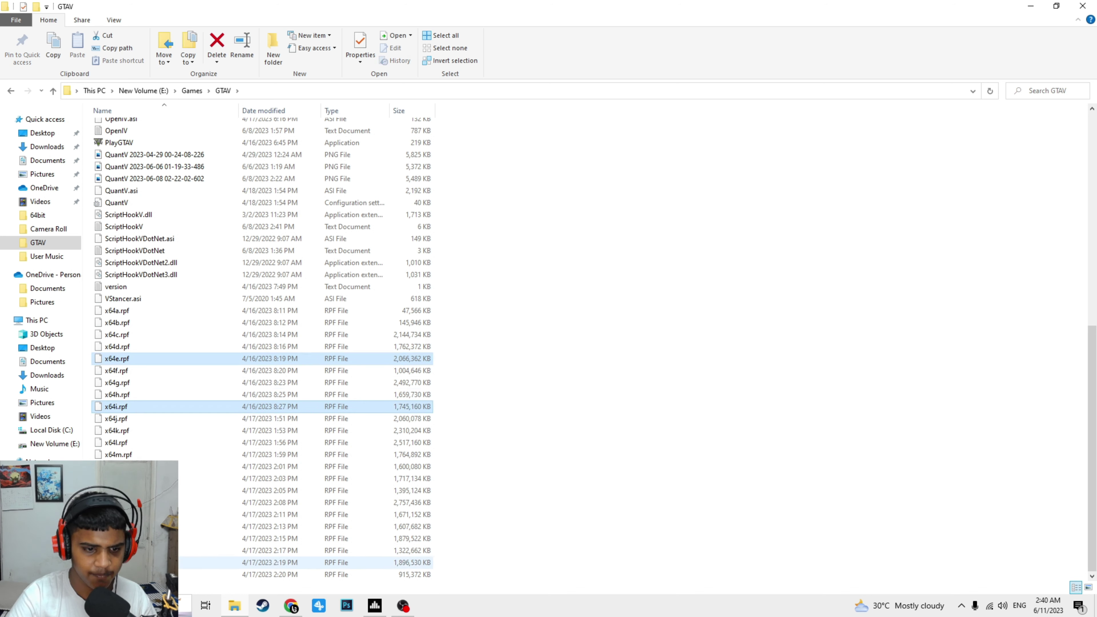
pyautogui.keyDown('ctrl'); pyautogui.click(125, 574); pyautogui.keyUp('ctrl')
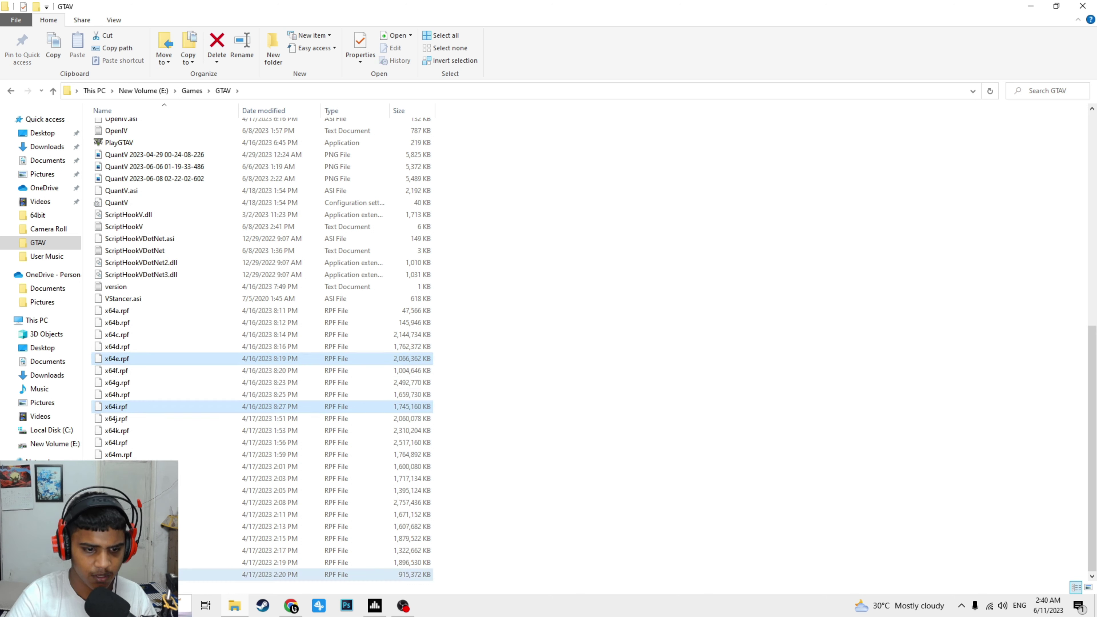
pyautogui.keyDown('ctrl'); pyautogui.click(123, 337); pyautogui.keyUp('ctrl')
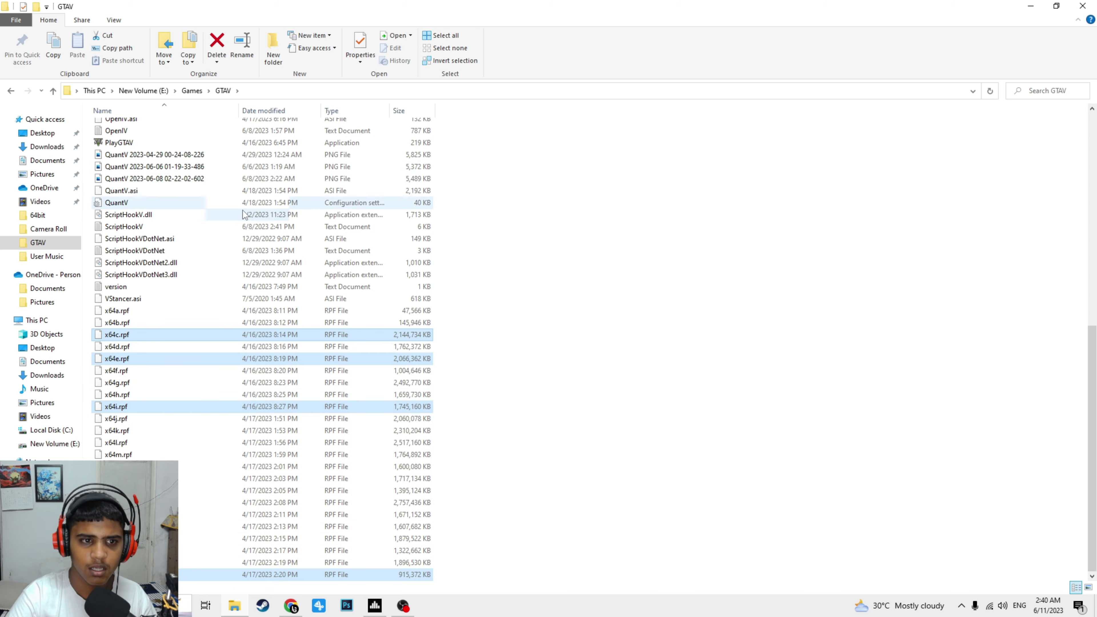
pyautogui.click(578, 216)
# Examine the dlcpacks folder under mods > update > x64 and return to its parent folder
pyautogui.scroll(12, 228, 338)
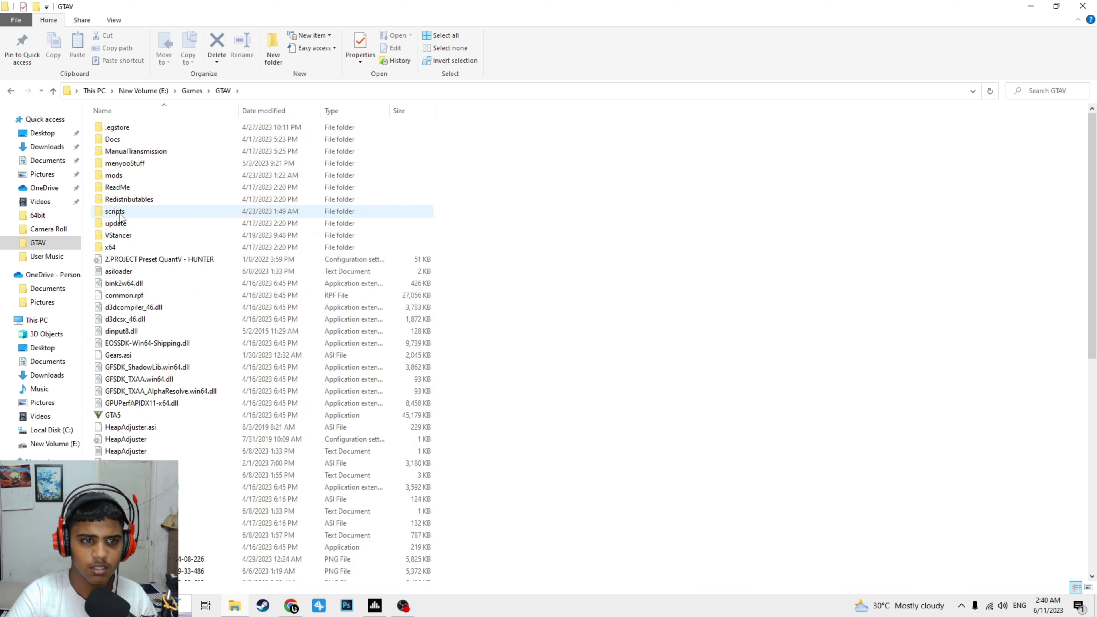
pyautogui.doubleClick(122, 175)
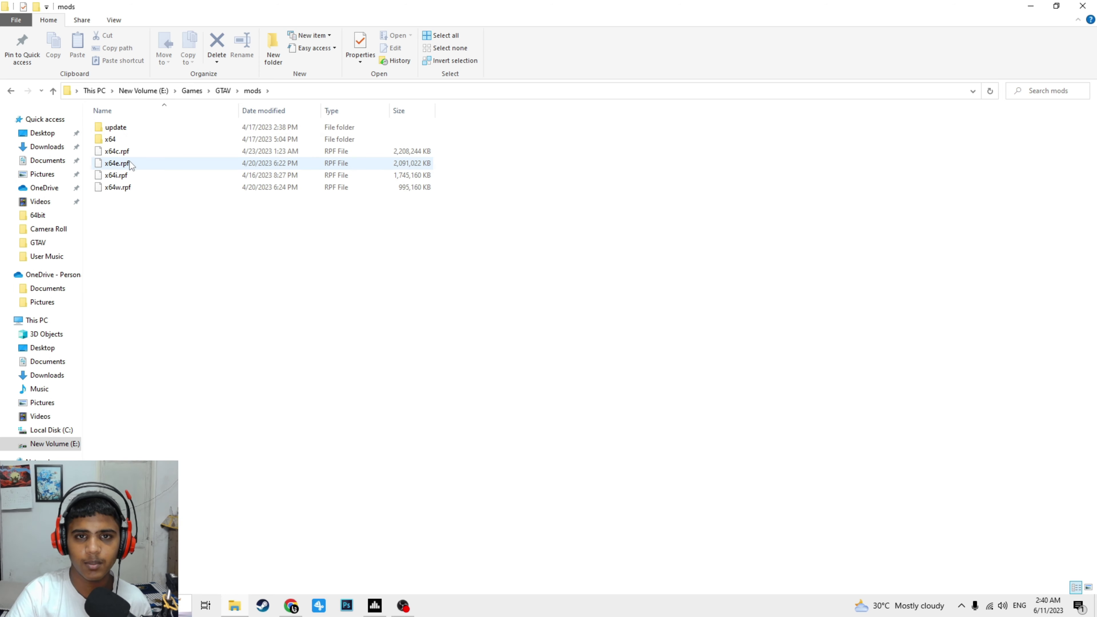
pyautogui.doubleClick(124, 127)
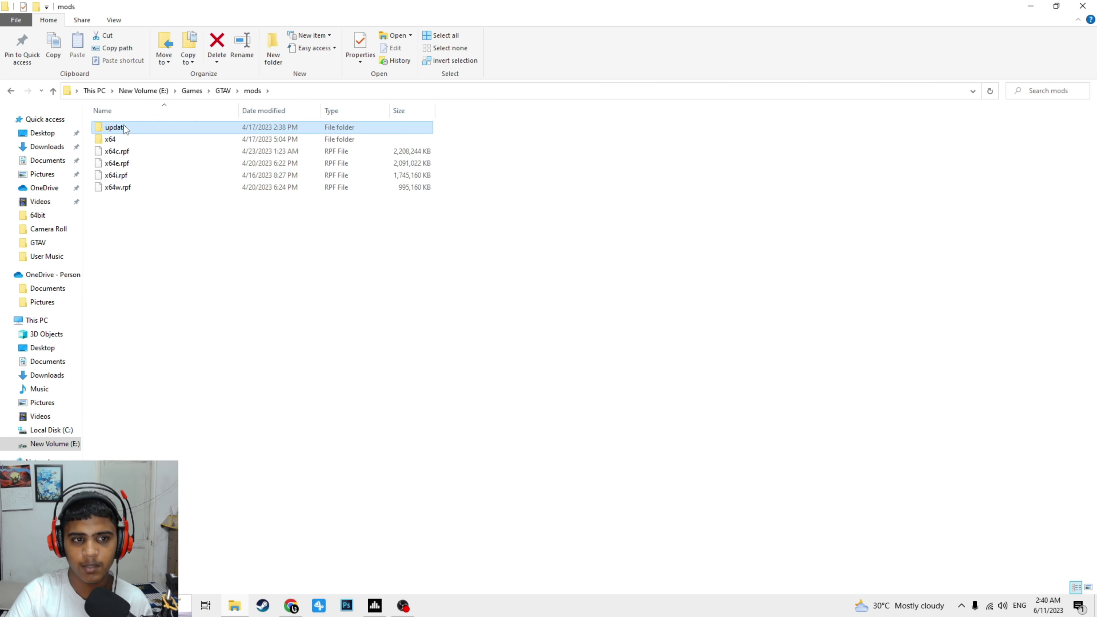
pyautogui.click(128, 130)
pyautogui.doubleClick(127, 129)
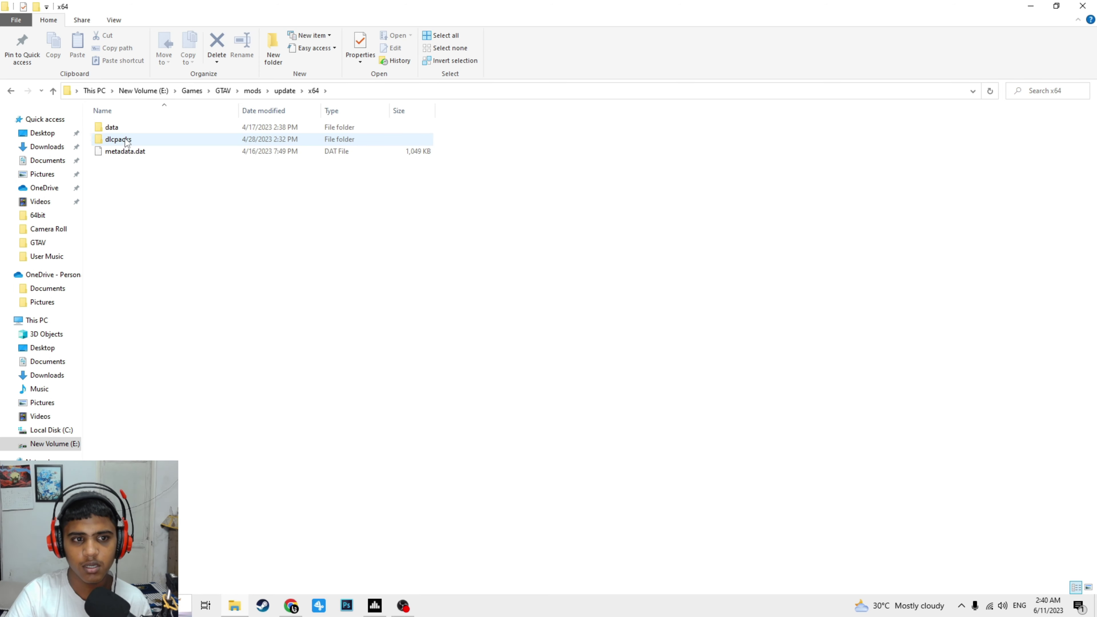
pyautogui.doubleClick(127, 139)
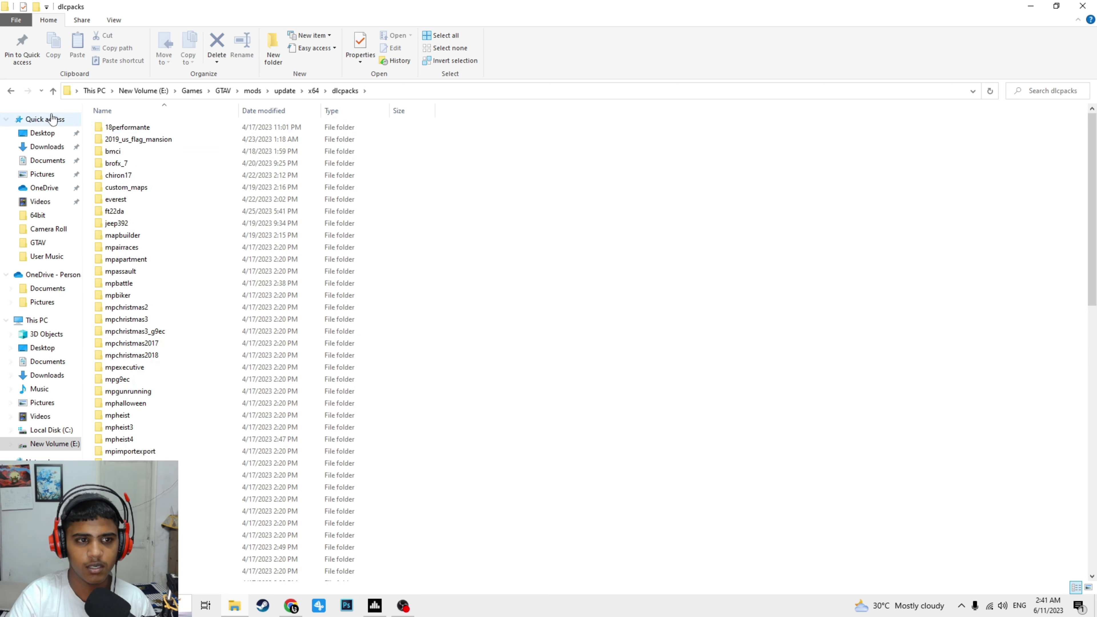
pyautogui.click(11, 90)
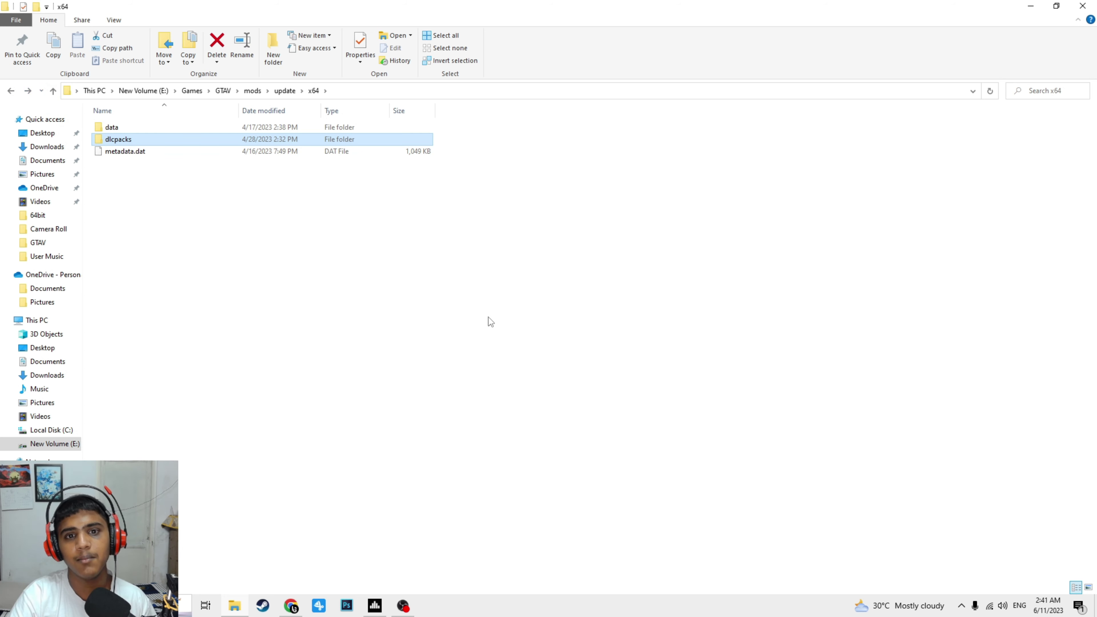
# Switch to the Chrome window showing the GTA5-Mods.com home page
pyautogui.hotkey('alt', 'Tab')
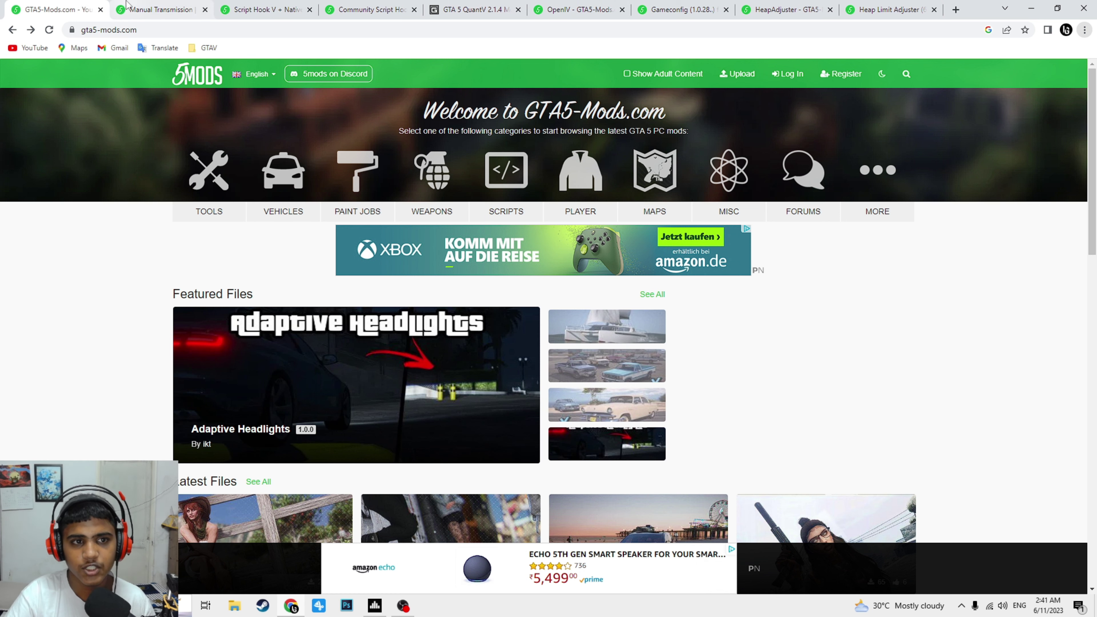
# Examine the mod pages for Manual Transmission | Steering wheel support 5.6.1 and QuantV 2.1.4
pyautogui.click(157, 9)
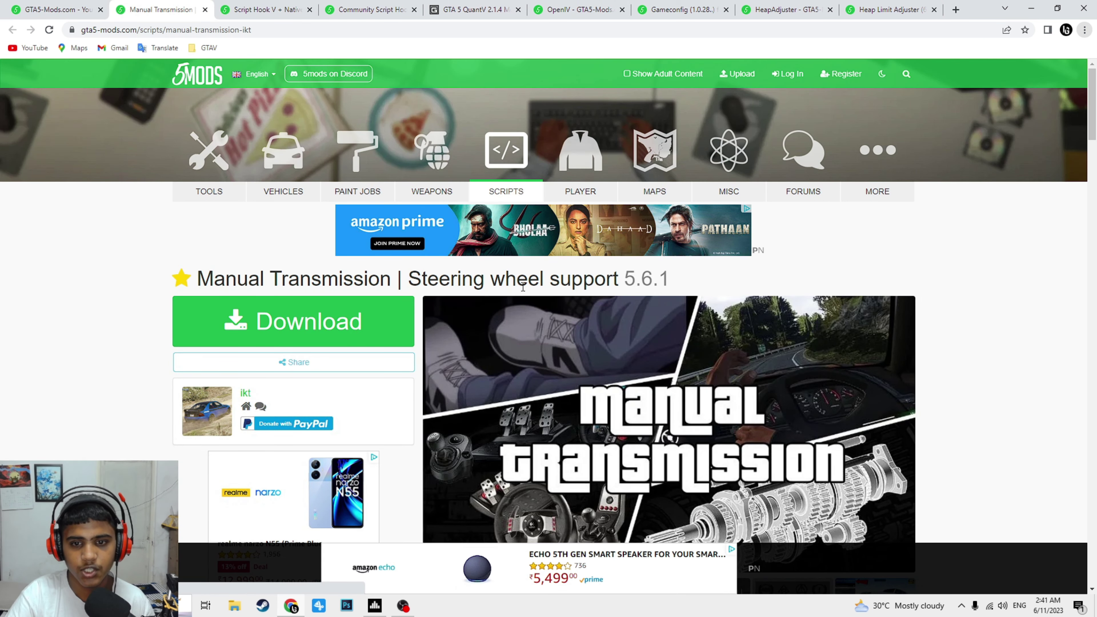
pyautogui.scroll(-1, 735, 423)
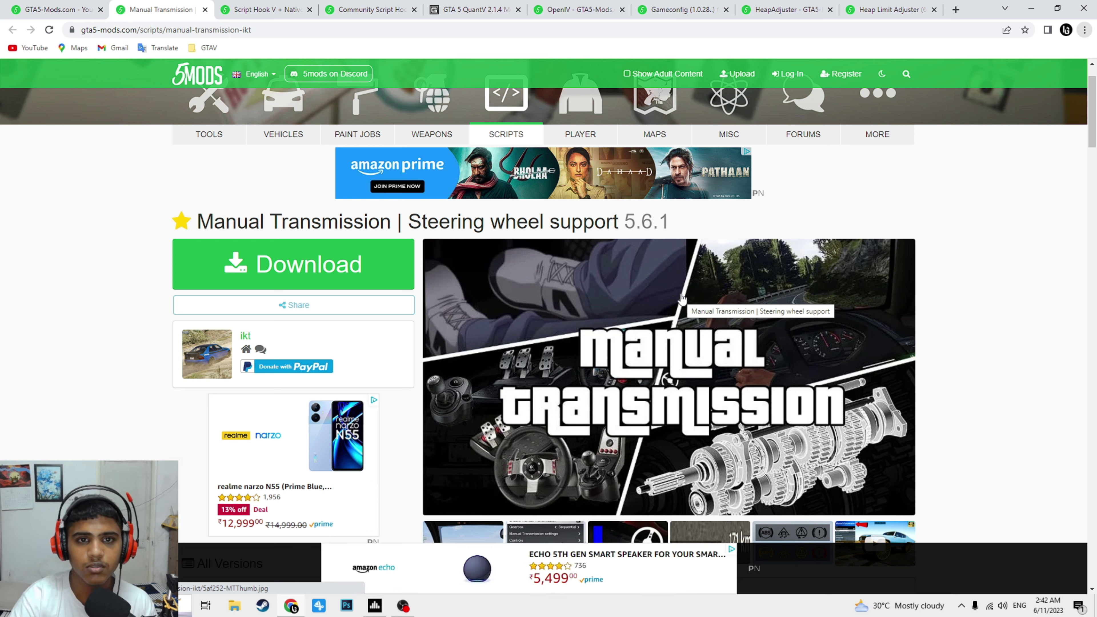
pyautogui.click(473, 5)
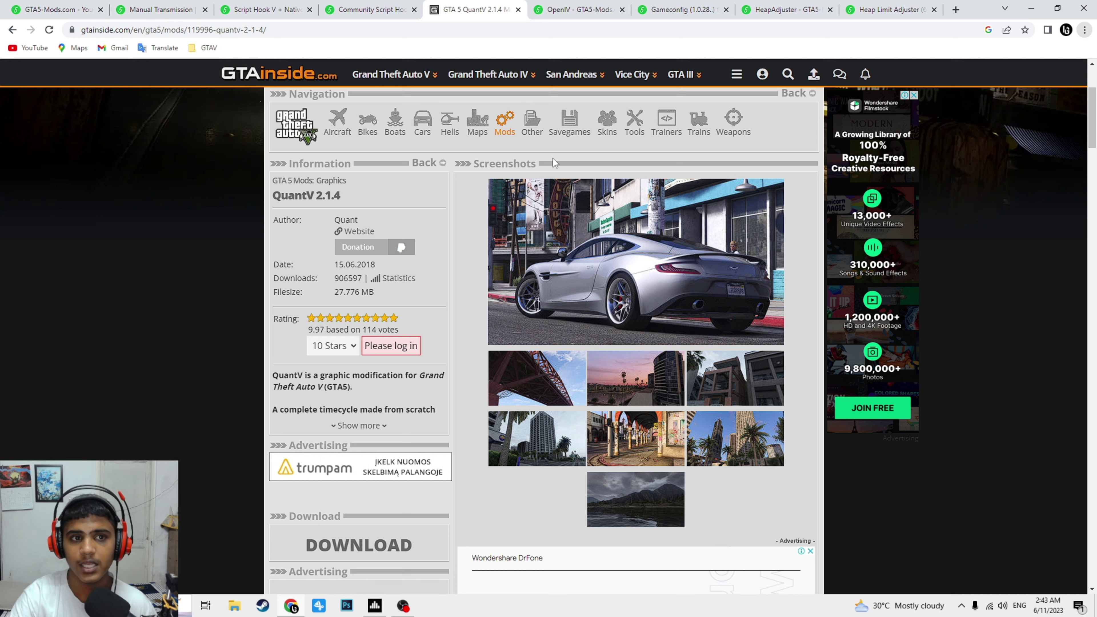
# Examine the mod pages for Script Hook V + Native Trainer and Community Script Hook V .NET
pyautogui.click(266, 10)
pyautogui.click(379, 11)
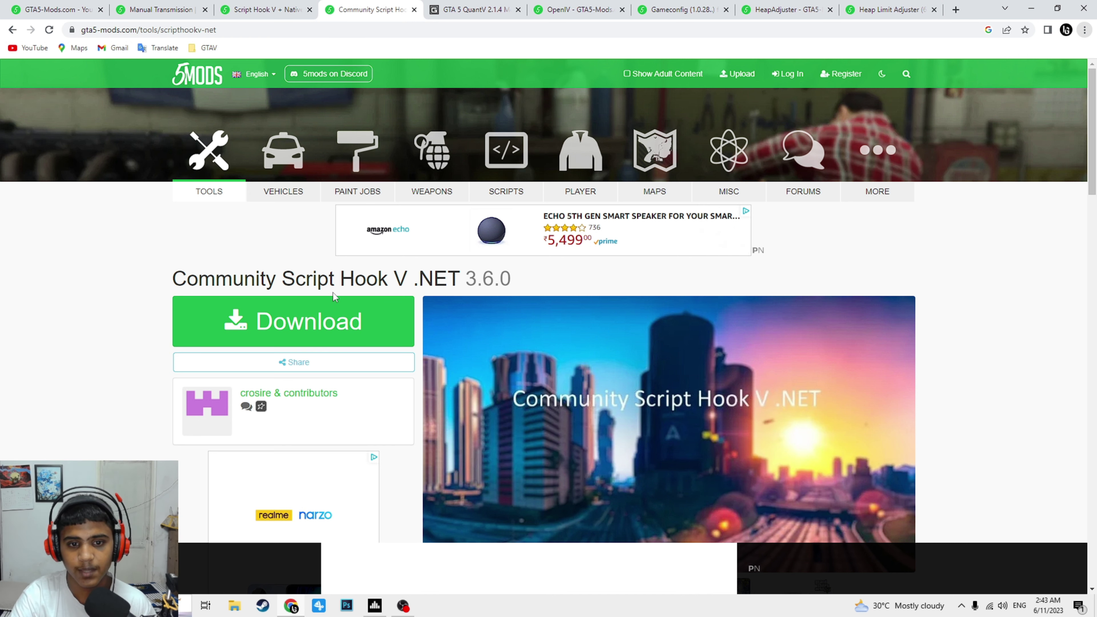
pyautogui.click(259, 9)
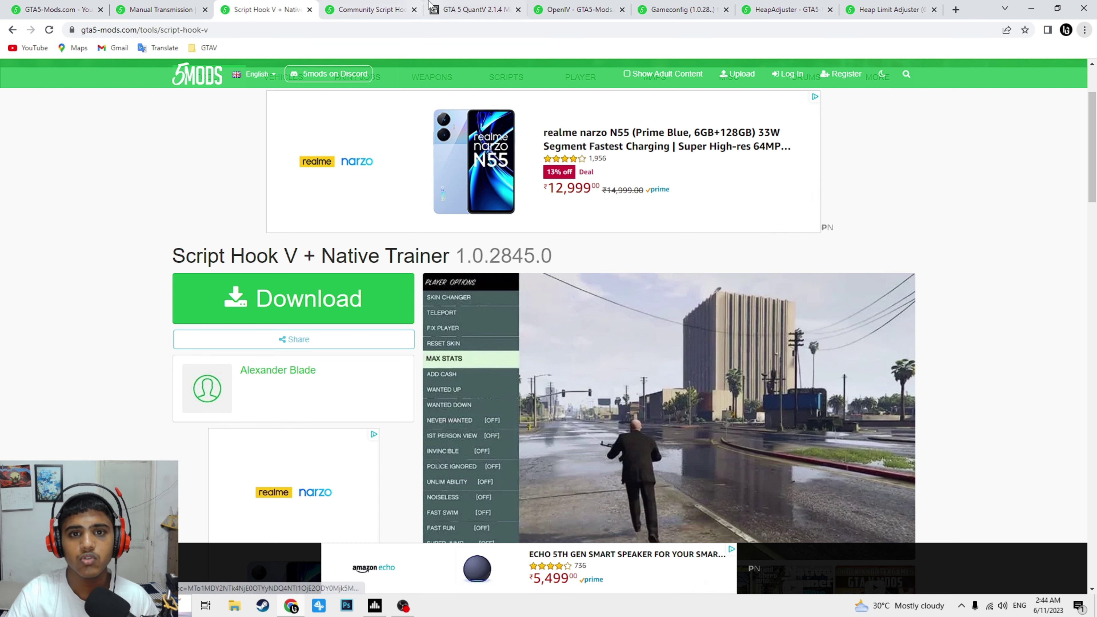
# Examine the OpenIV 4.0 page and the Gameconfig (1.0.28..) for Limitless Vehicles V30 page
pyautogui.click(580, 6)
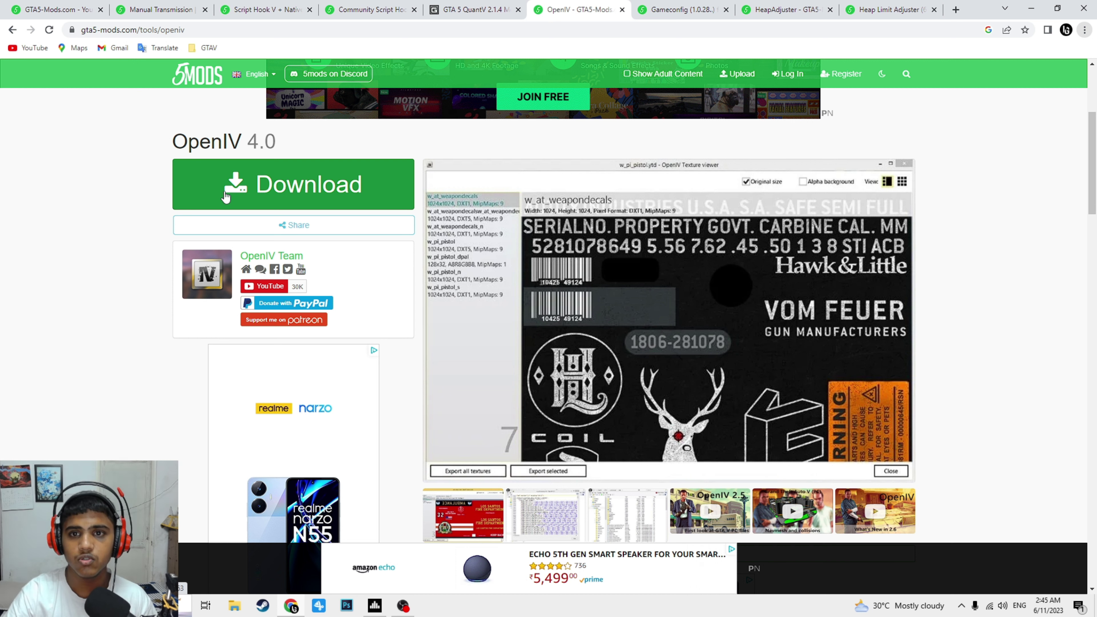
pyautogui.click(679, 10)
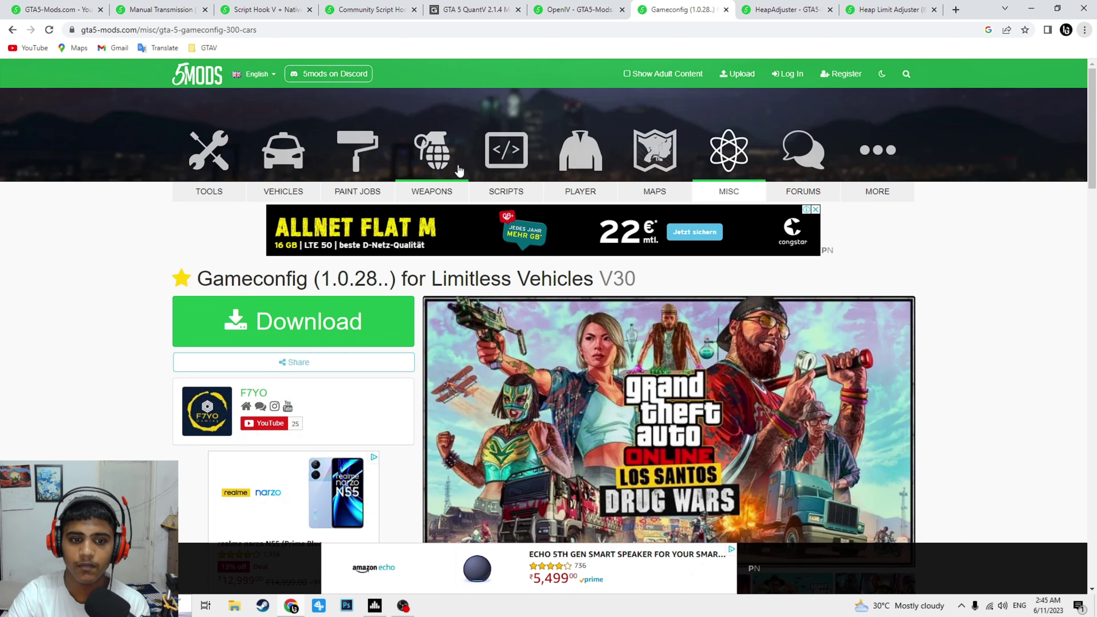